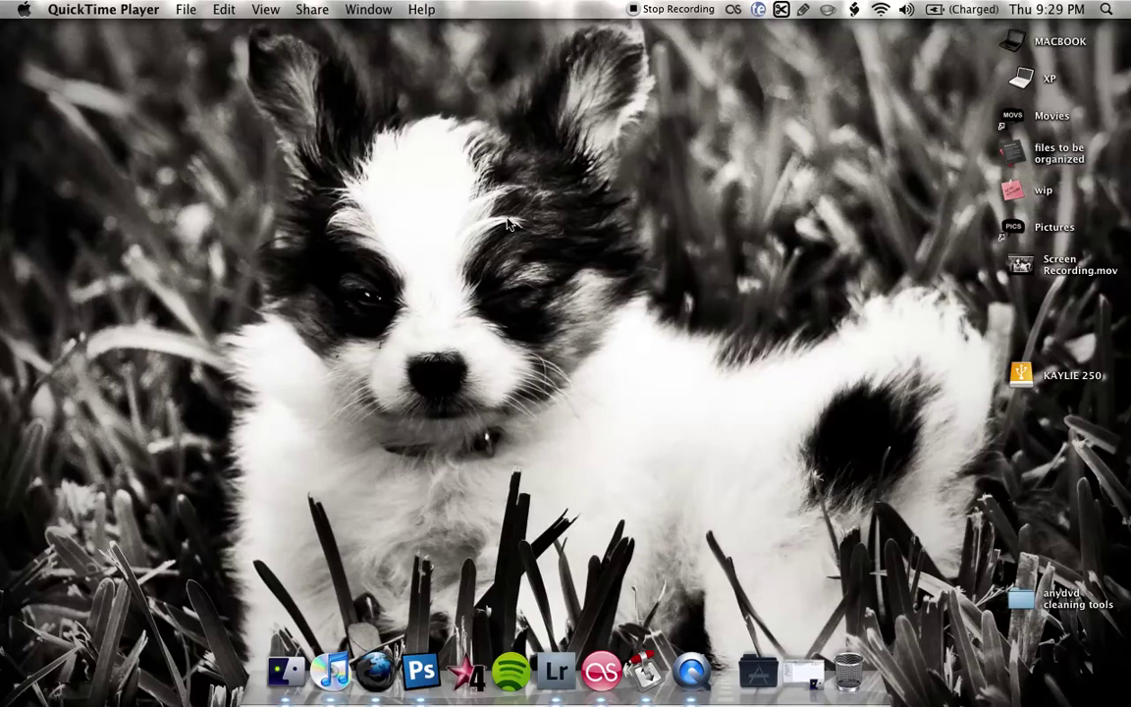
- Open the MACBOOK drive in a window and show its Applications folder
double_click(1012, 41)
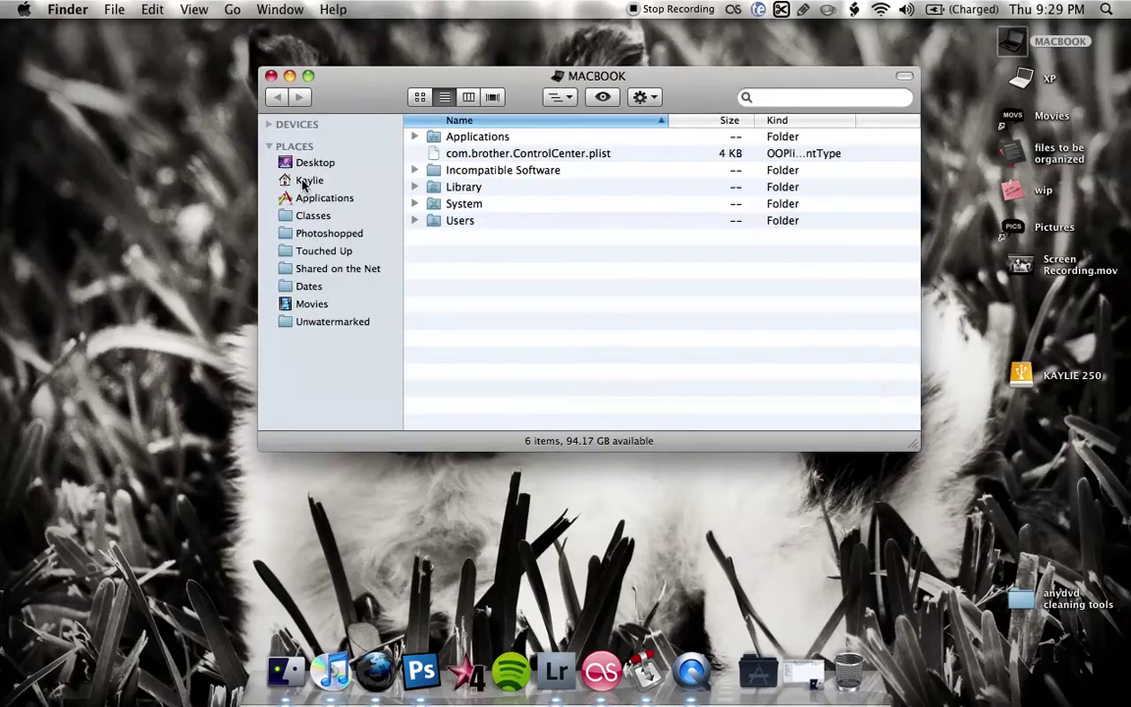
click(348, 198)
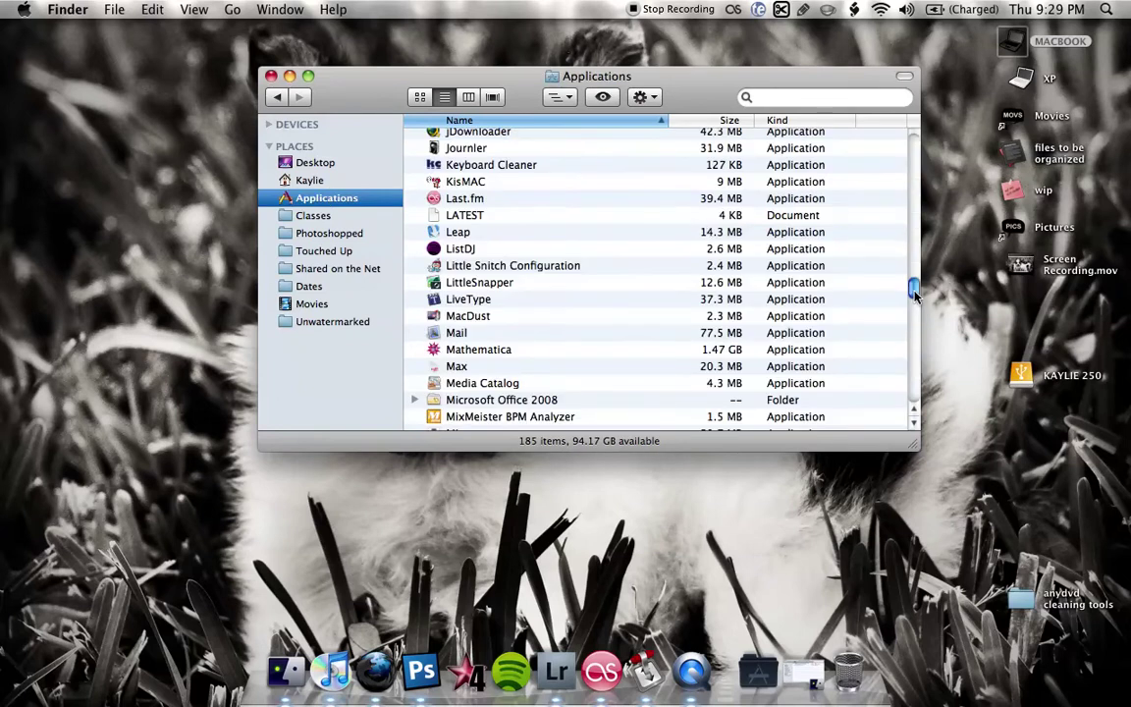
scroll(915, 285, up, 5)
scroll(916, 149, up, 5)
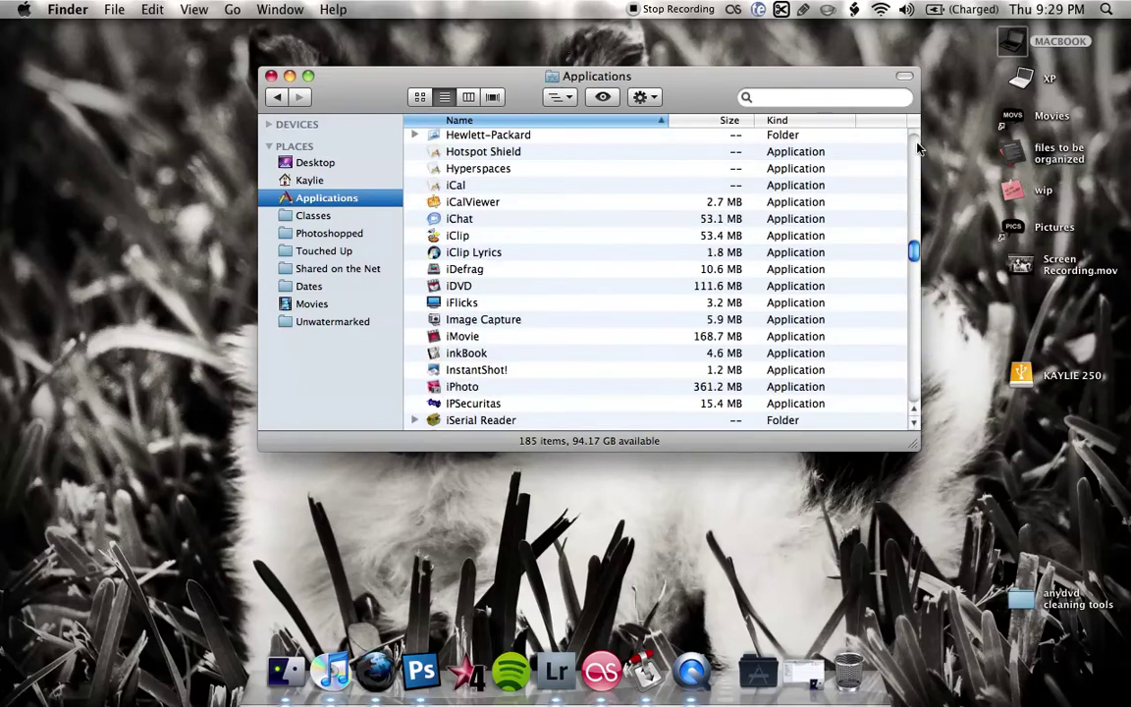
scroll(914, 196, up, 15)
- Scroll down to the Utilities folder and open it
click(820, 97)
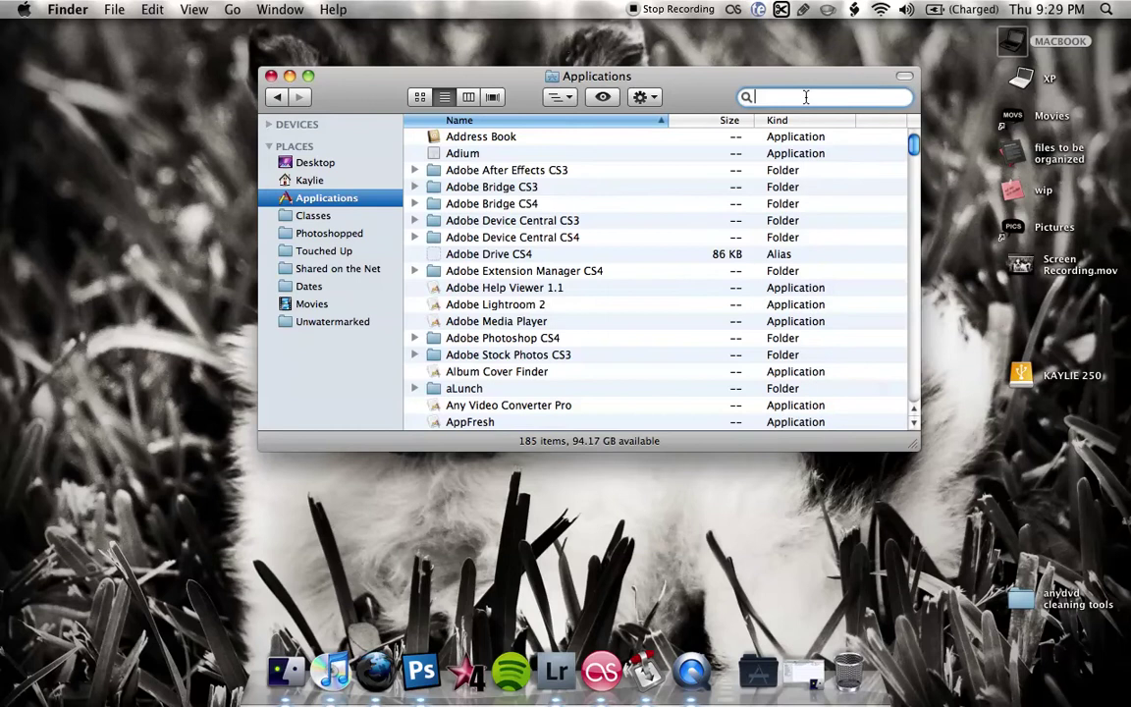
scroll(906, 318, down, 1)
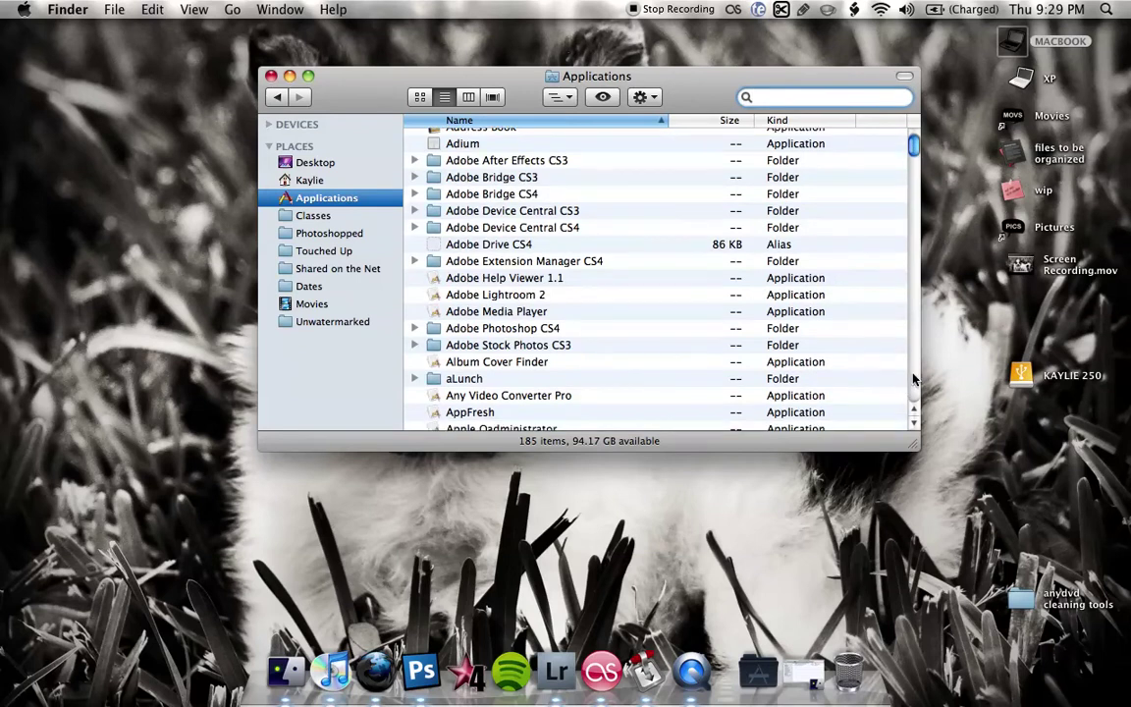
scroll(913, 378, down, 20)
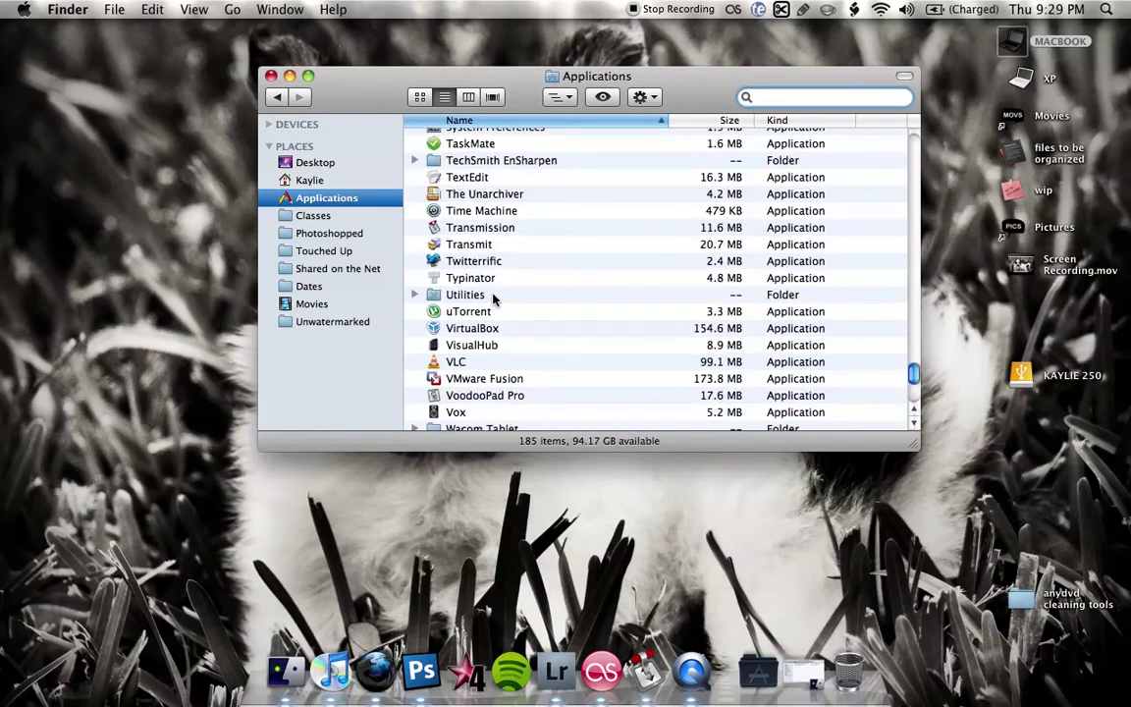
click(493, 297)
double_click(493, 298)
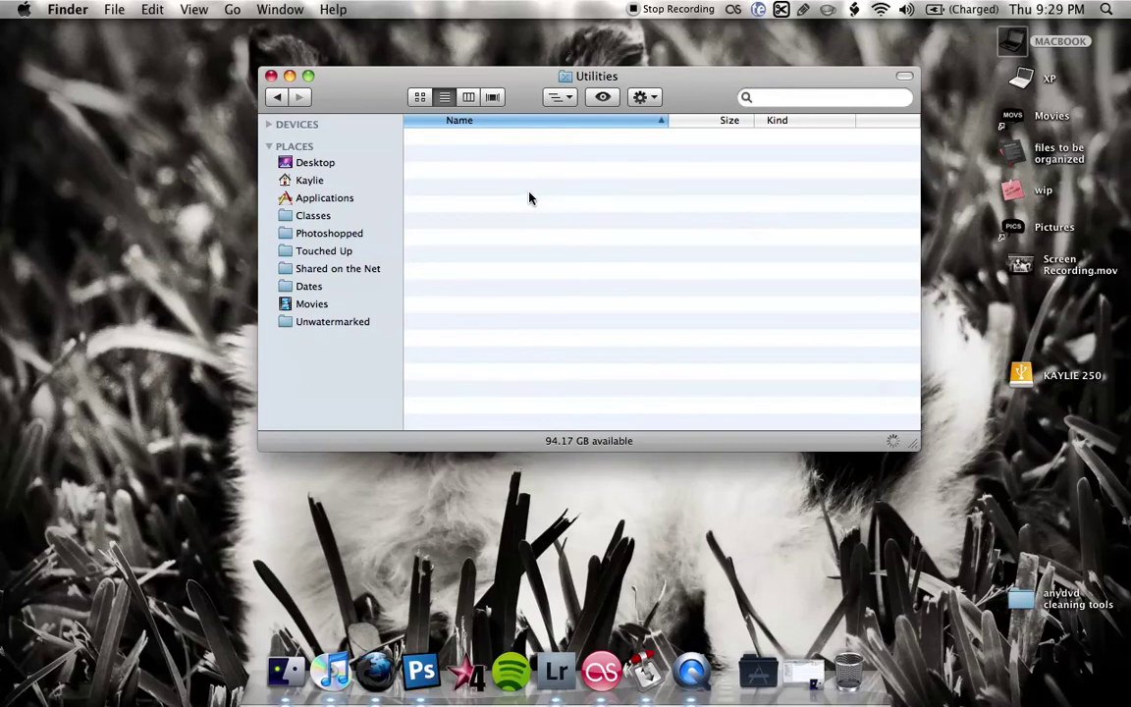
- Reposition the Finder window, find Boot Camp Assistant in the Utilities list and launch it
drag(695, 90, 641, 125)
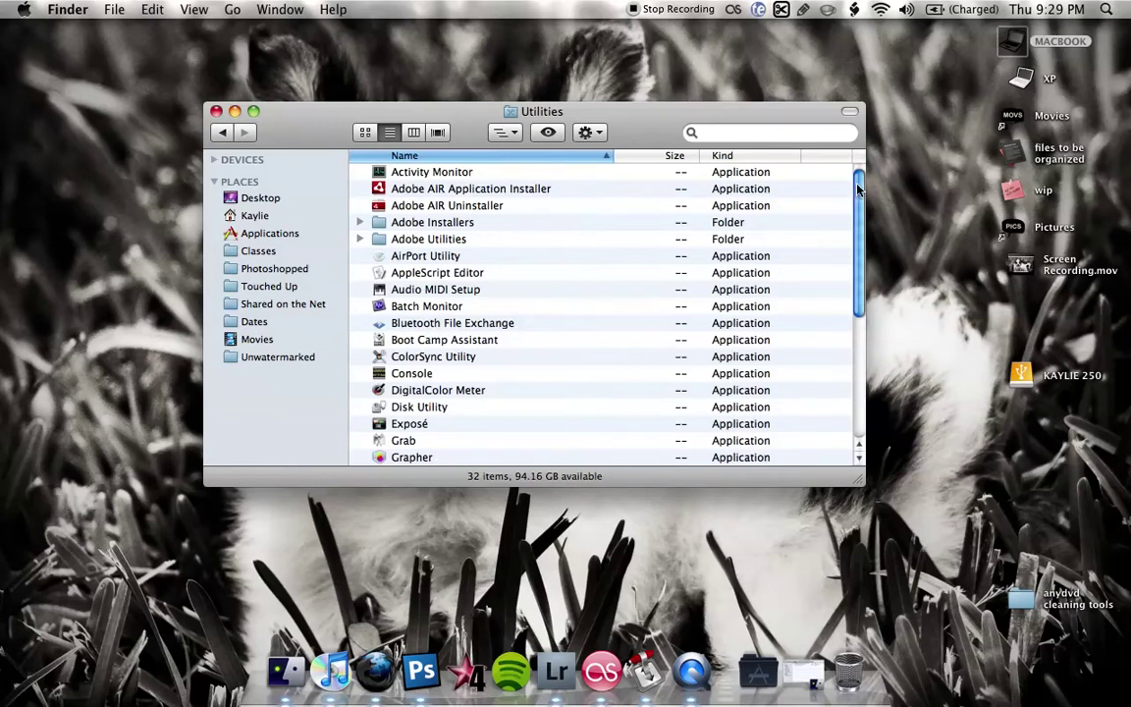
drag(858, 187, 852, 248)
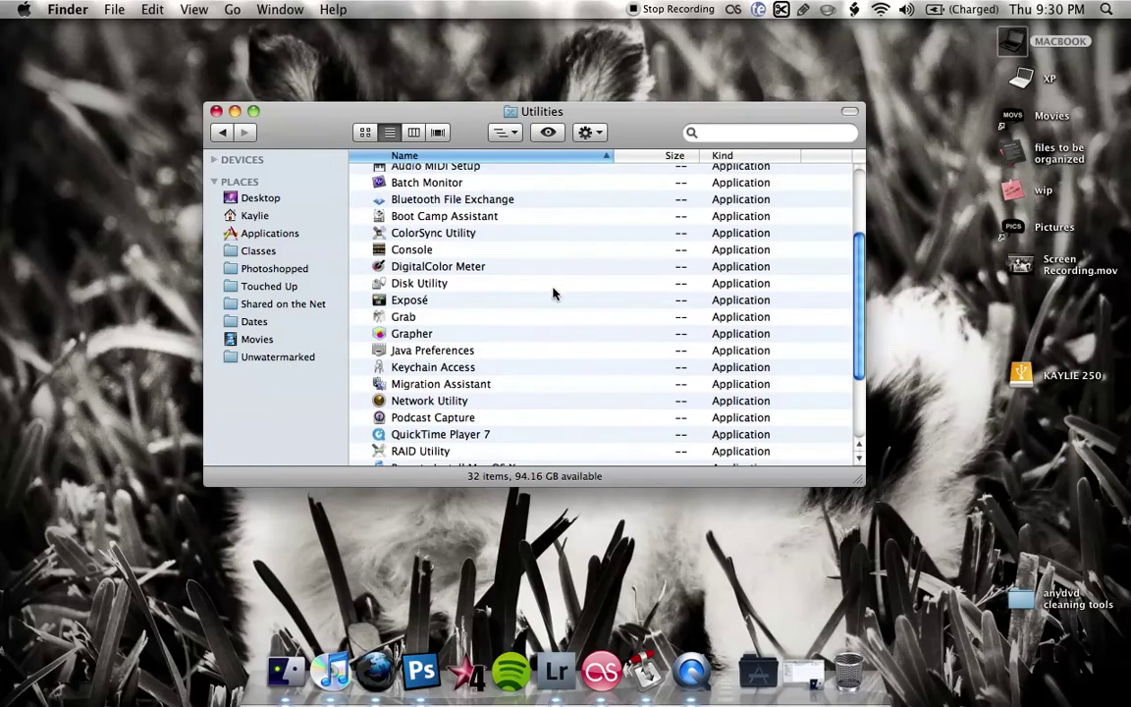
click(479, 300)
key(Up)
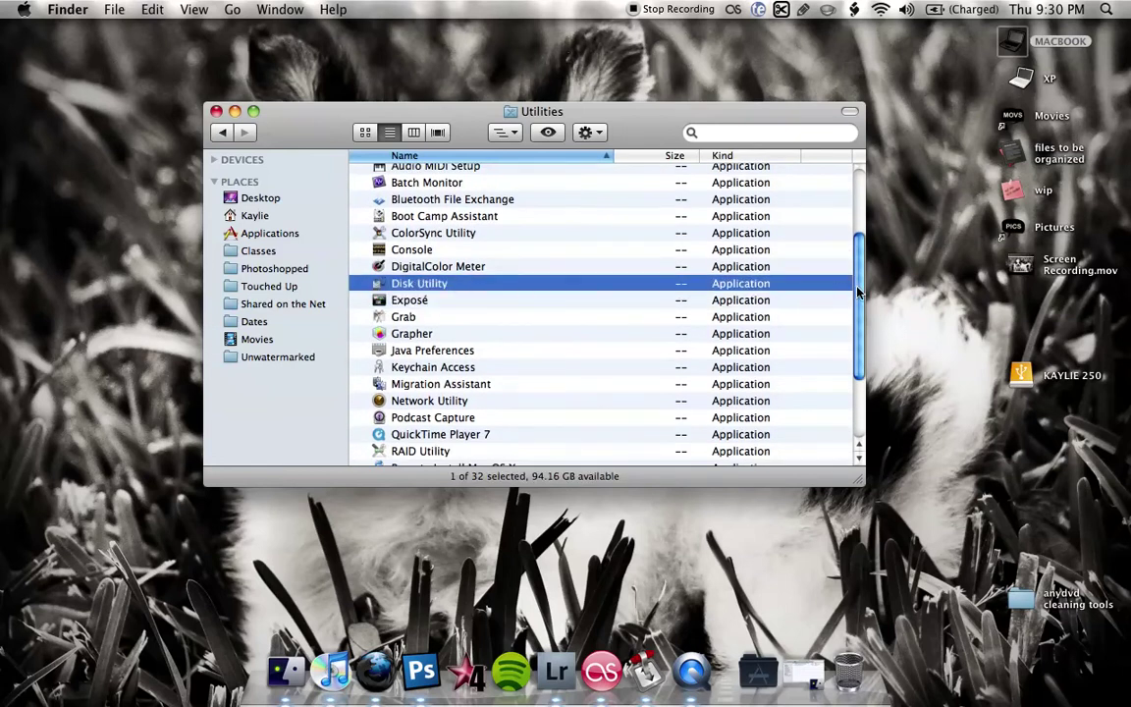
scroll(860, 297, down, 3)
scroll(863, 294, up, 5)
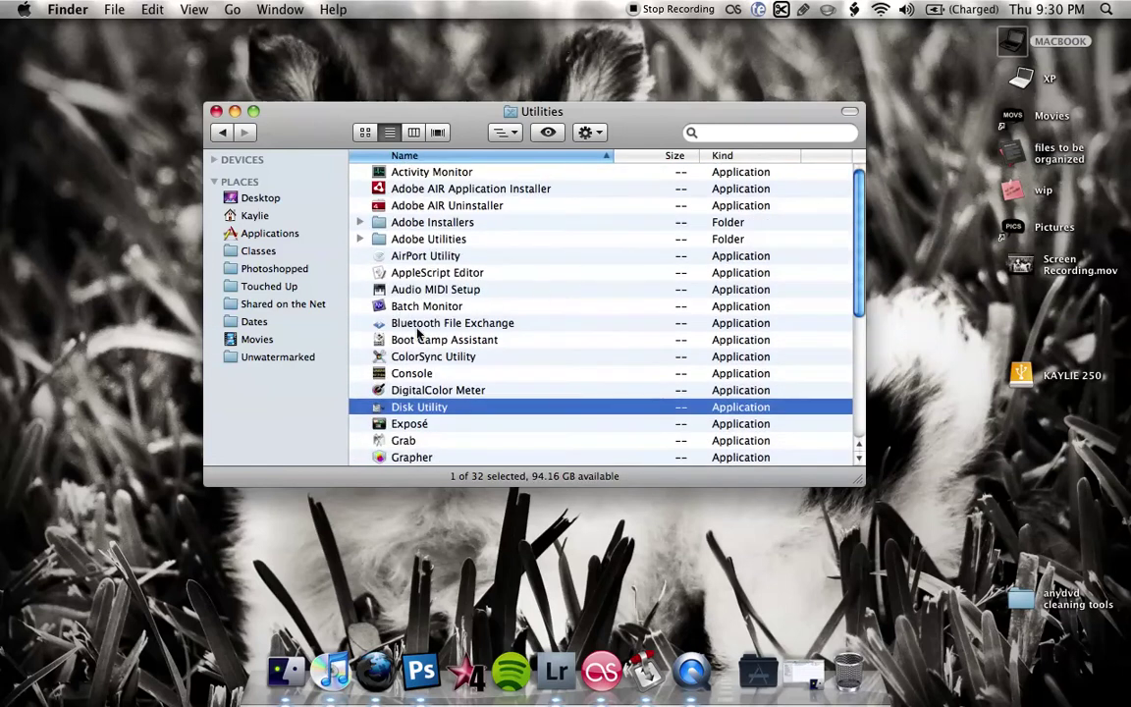
scroll(438, 304, down, 3)
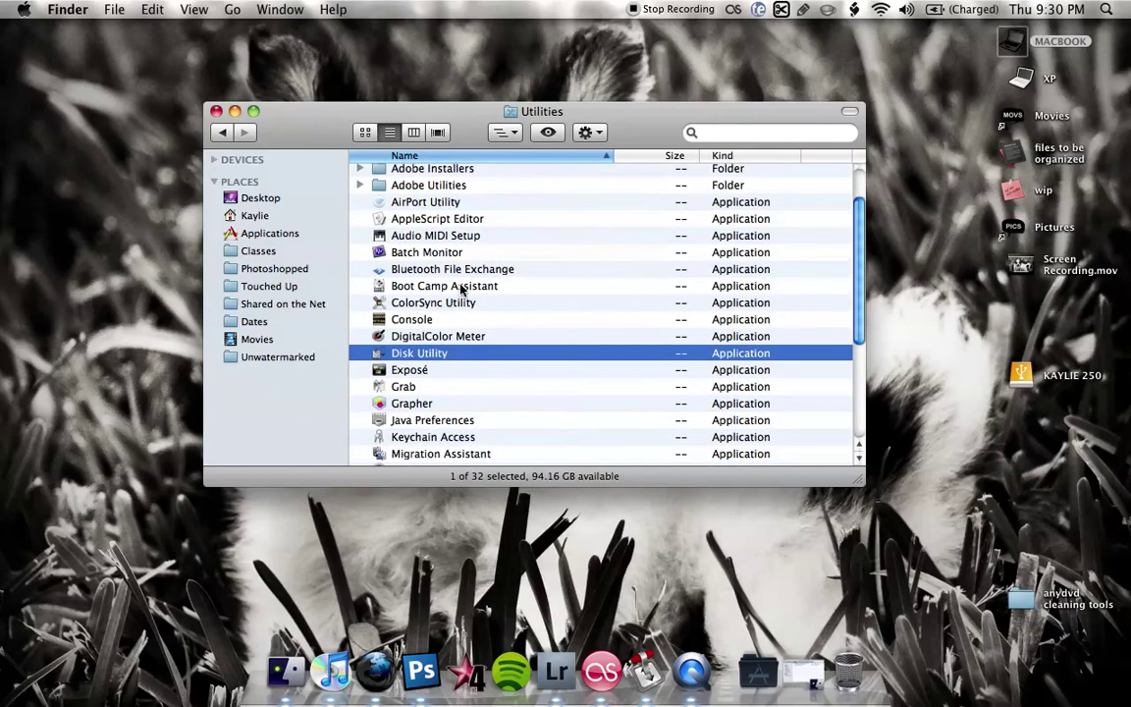
click(686, 287)
double_click(686, 286)
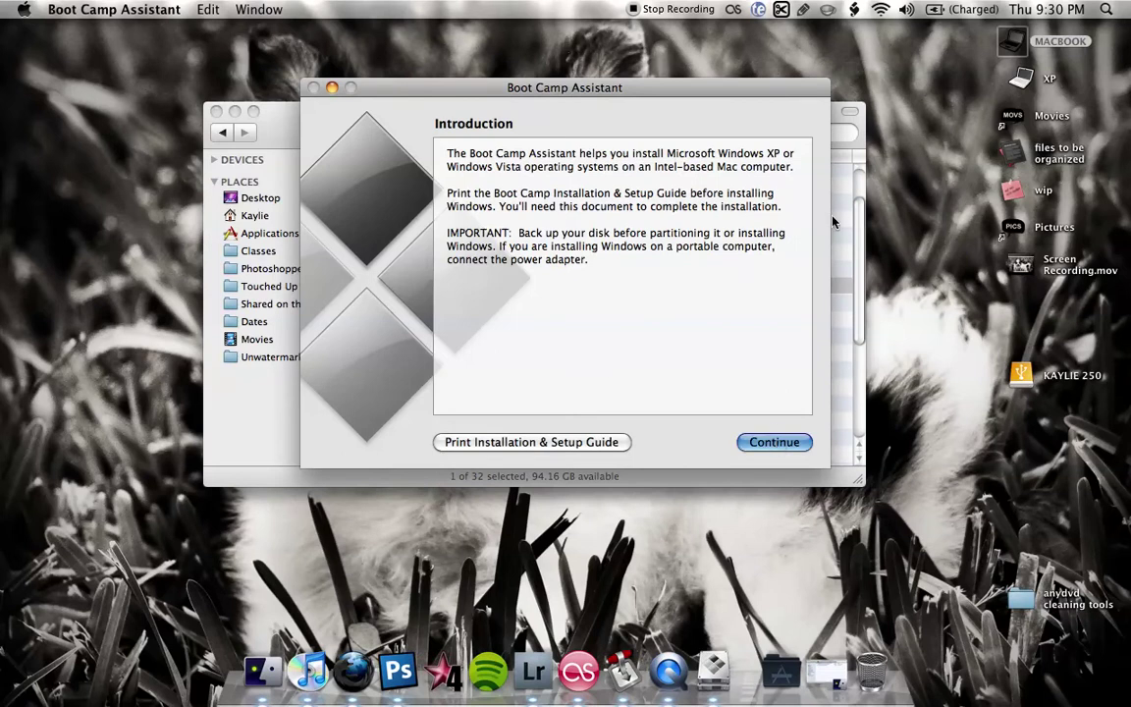
- Continue past the Introduction and choose 'Start the Windows installer' as the task
key(Return)
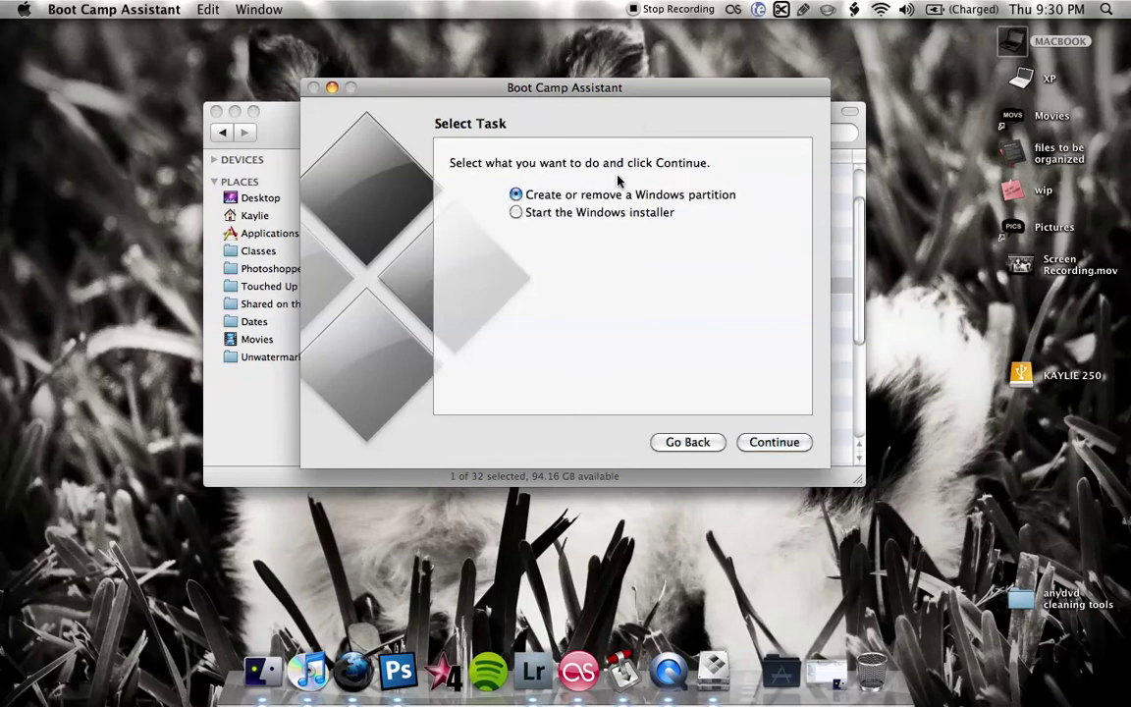
click(568, 213)
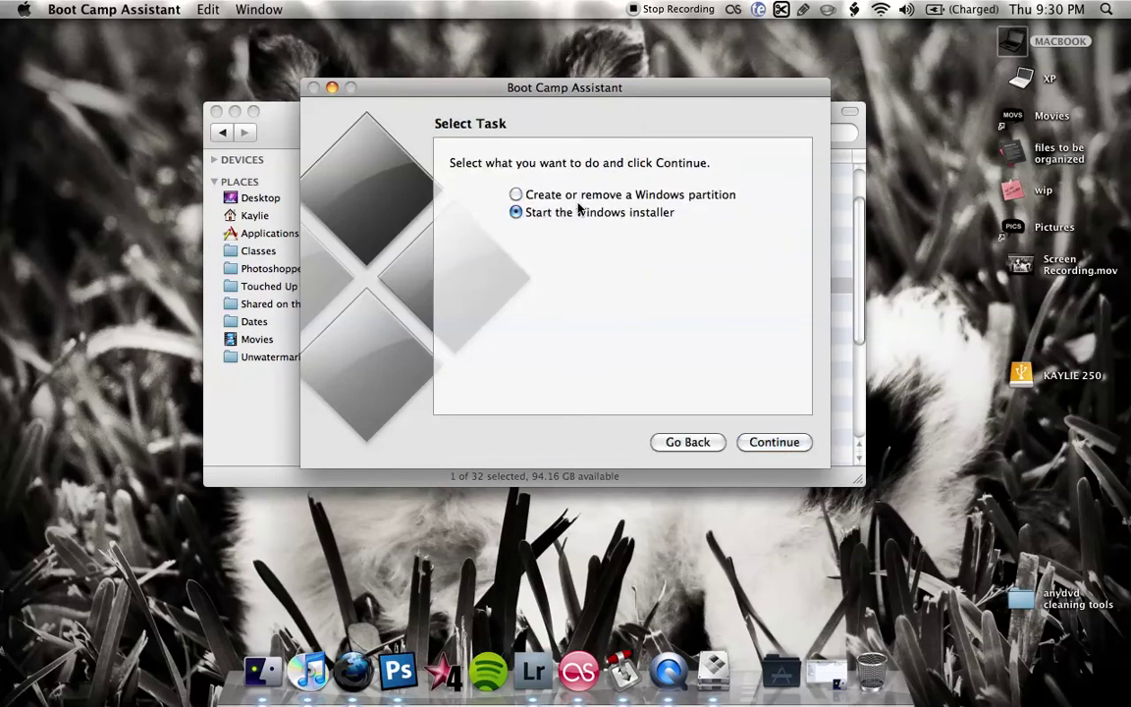
click(1021, 82)
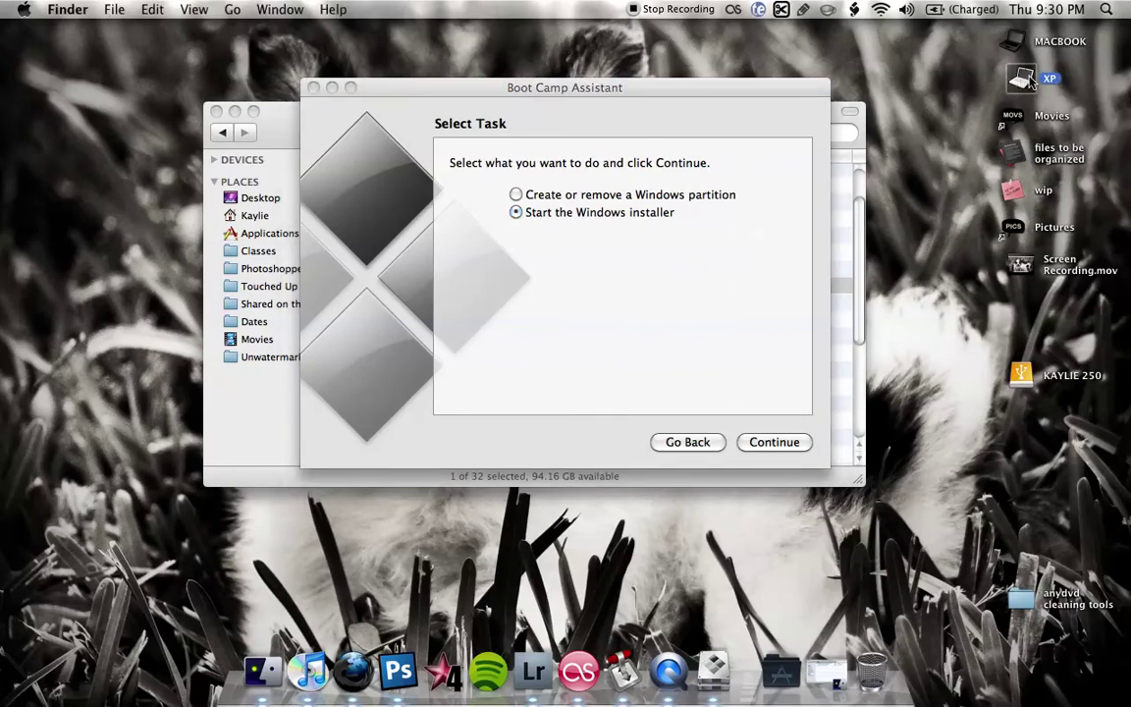
drag(681, 90, 649, 79)
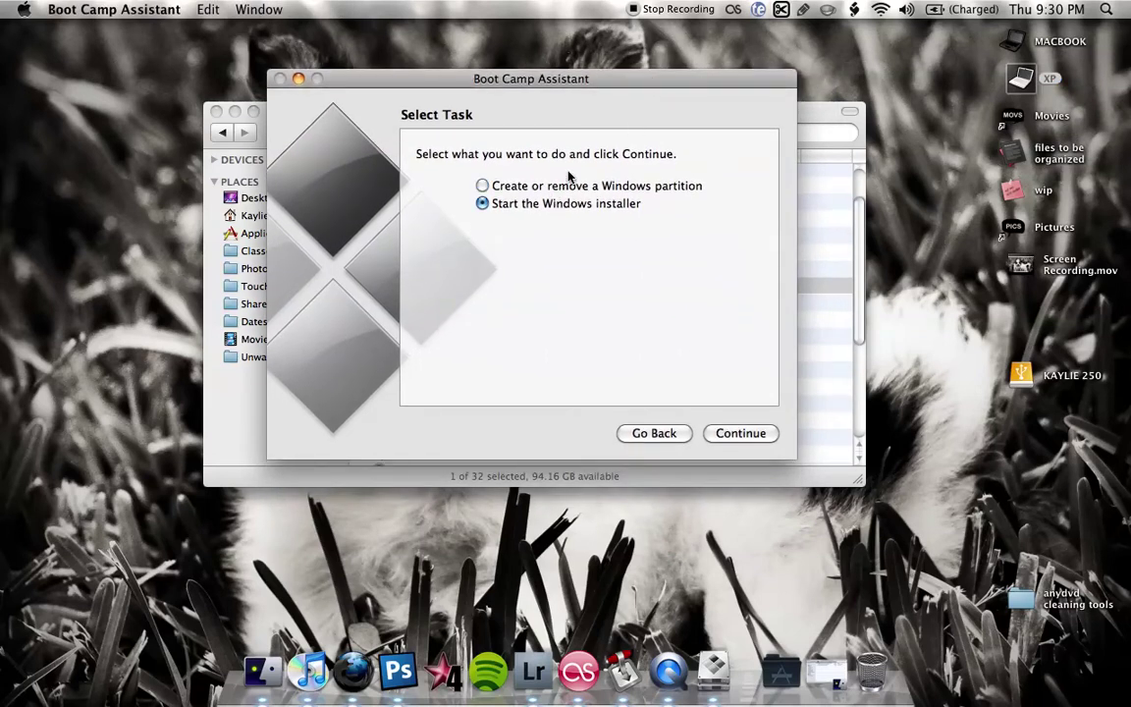
- Choose the create or remove Windows partition task and continue to the restore page
click(561, 189)
click(593, 204)
click(535, 189)
click(748, 433)
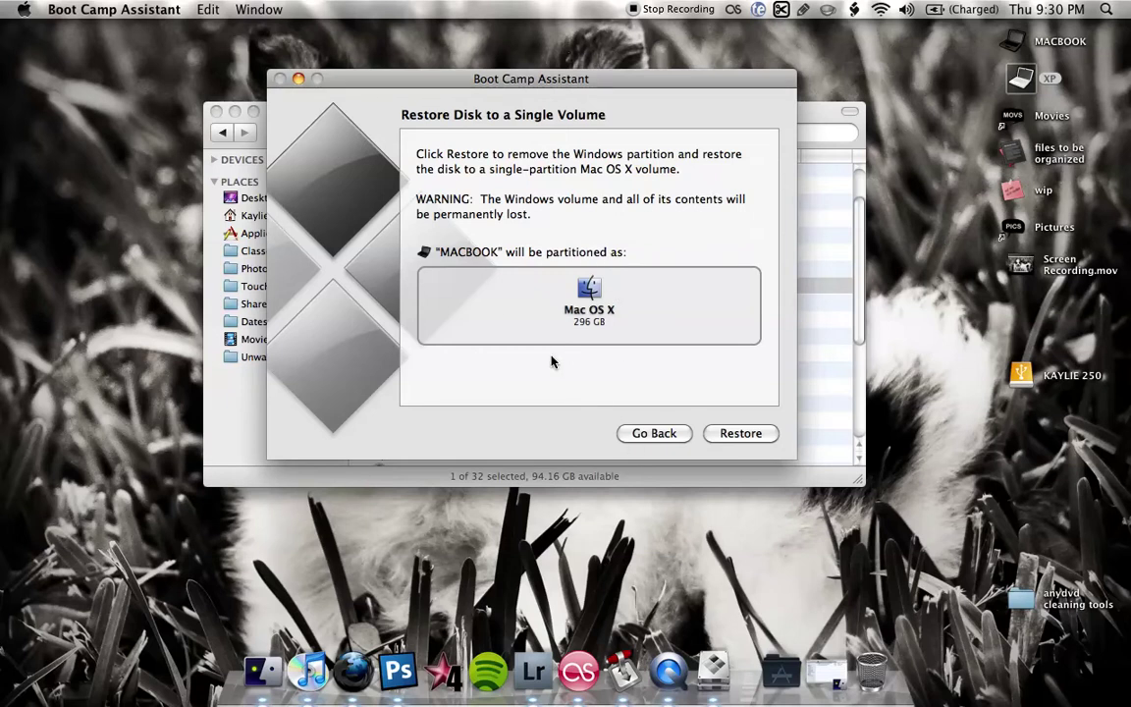
- Go back twice to the Introduction and bring up the Dock icon's menu
click(654, 432)
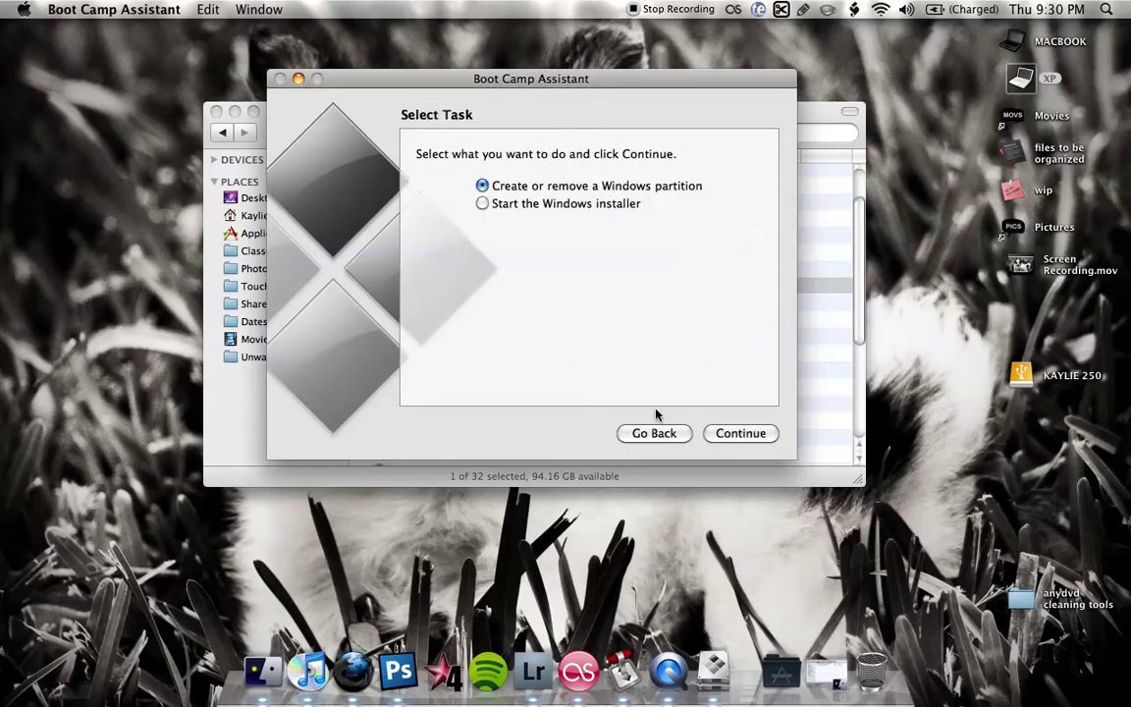
click(654, 432)
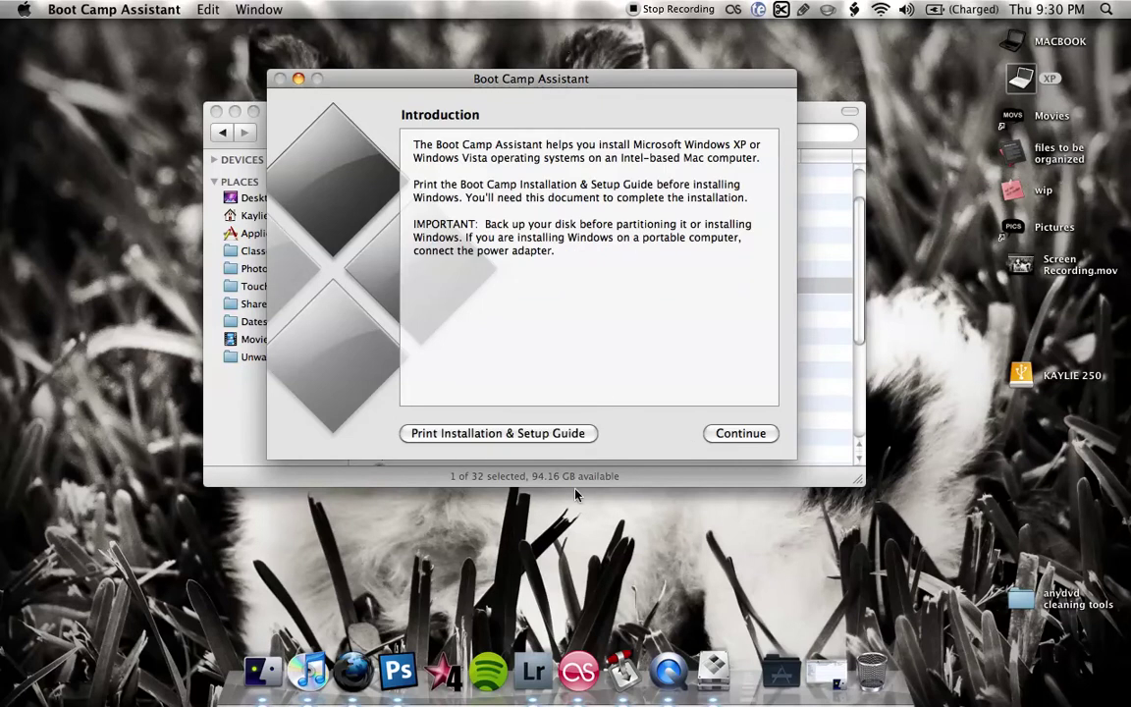
right_click(687, 663)
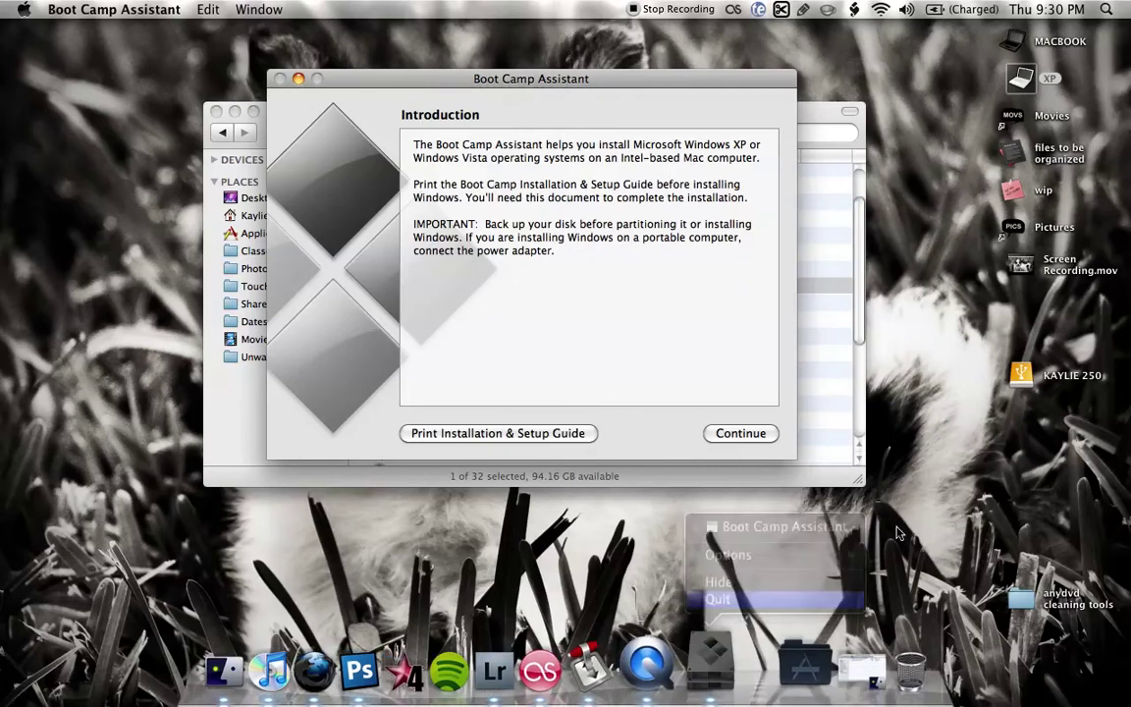
- Quit Boot Camp Assistant from the Dock menu and scroll the Utilities list back to the top
click(707, 599)
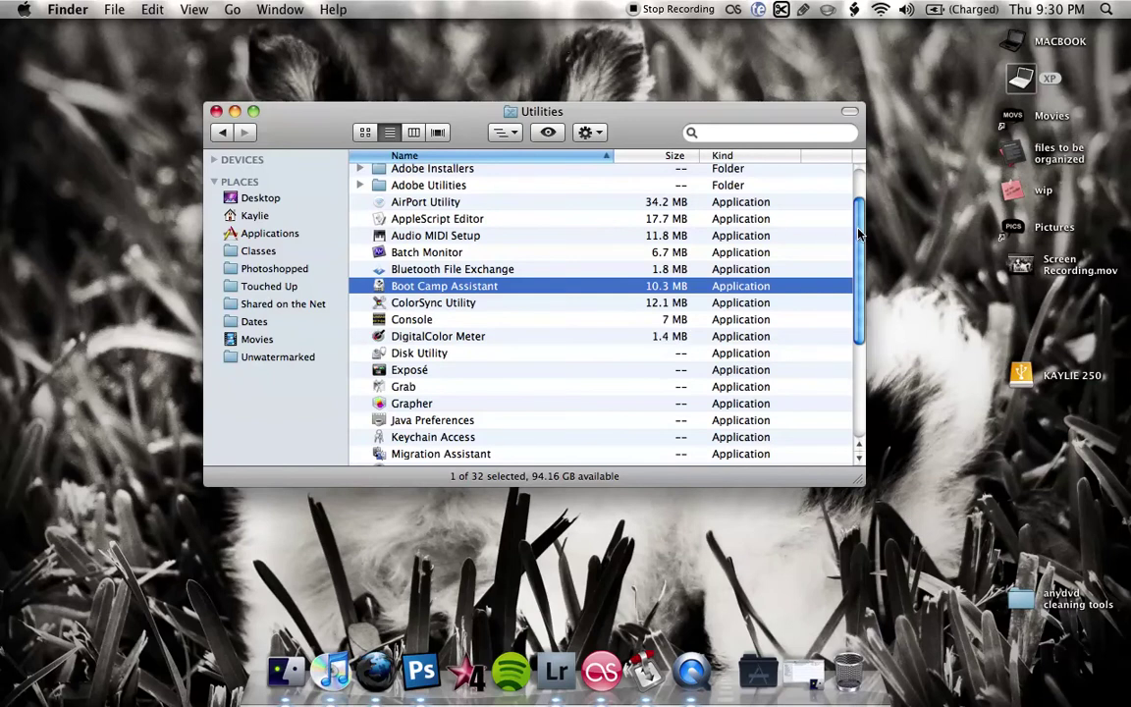
drag(856, 233, 850, 180)
scroll(851, 187, down, 2)
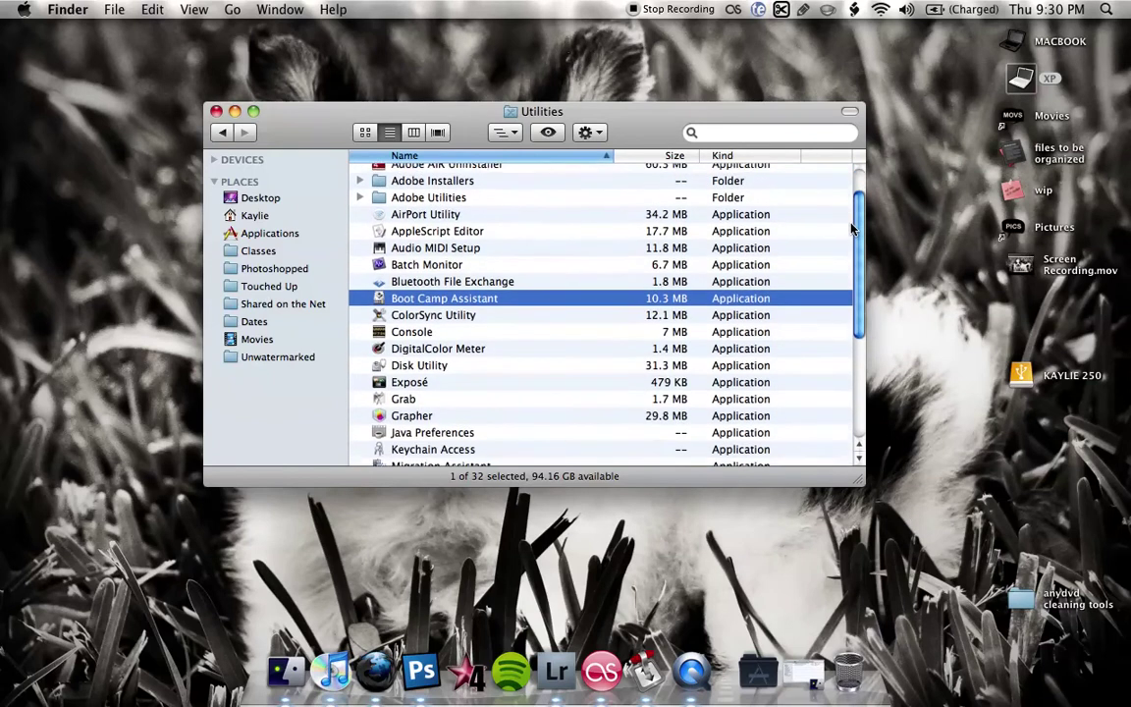
scroll(852, 189, down, 1)
scroll(854, 191, up, 3)
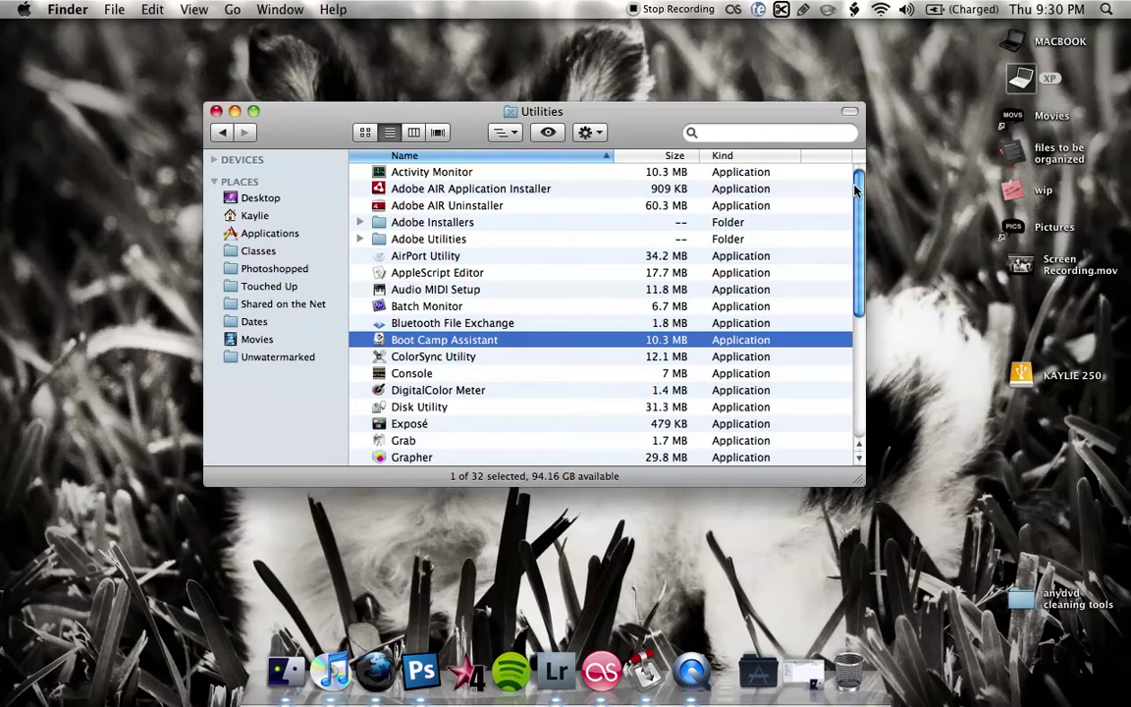
mouse_move(856, 190)
mouse_down()
mouse_move(851, 339)
mouse_move(857, 203)
mouse_up()
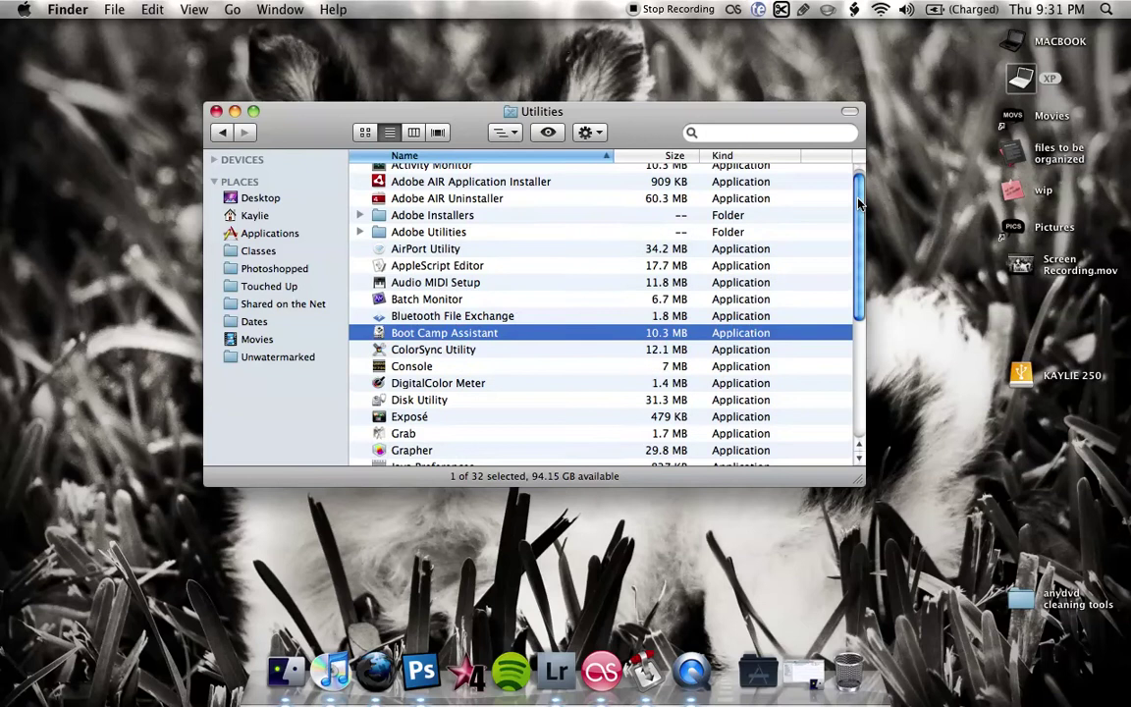
scroll(859, 204, up, 1)
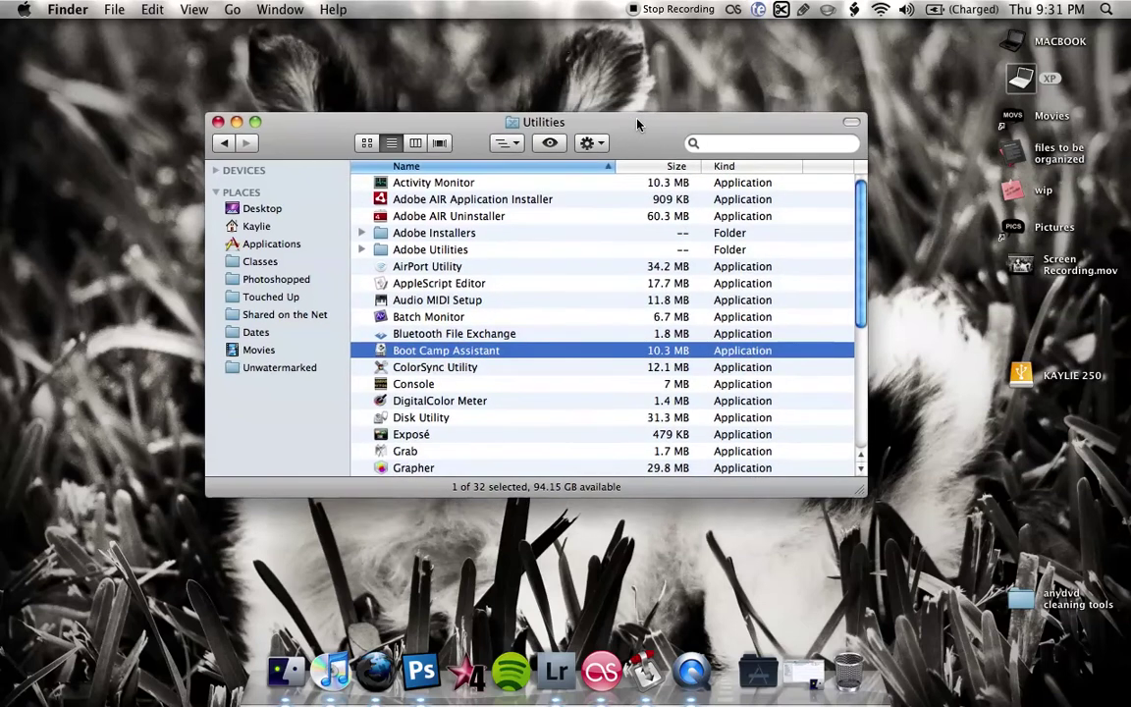
drag(573, 106, 579, 110)
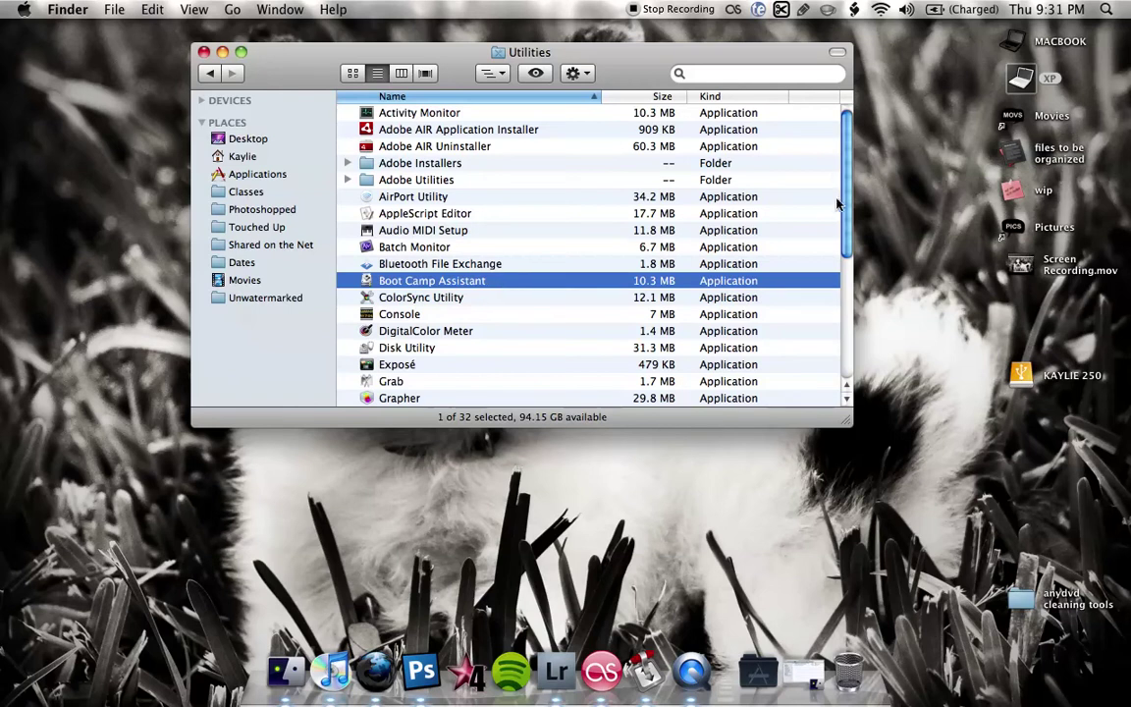
mouse_move(843, 172)
mouse_down()
mouse_move(844, 246)
mouse_move(819, 314)
mouse_move(892, 123)
mouse_up()
drag(862, 165, 846, 211)
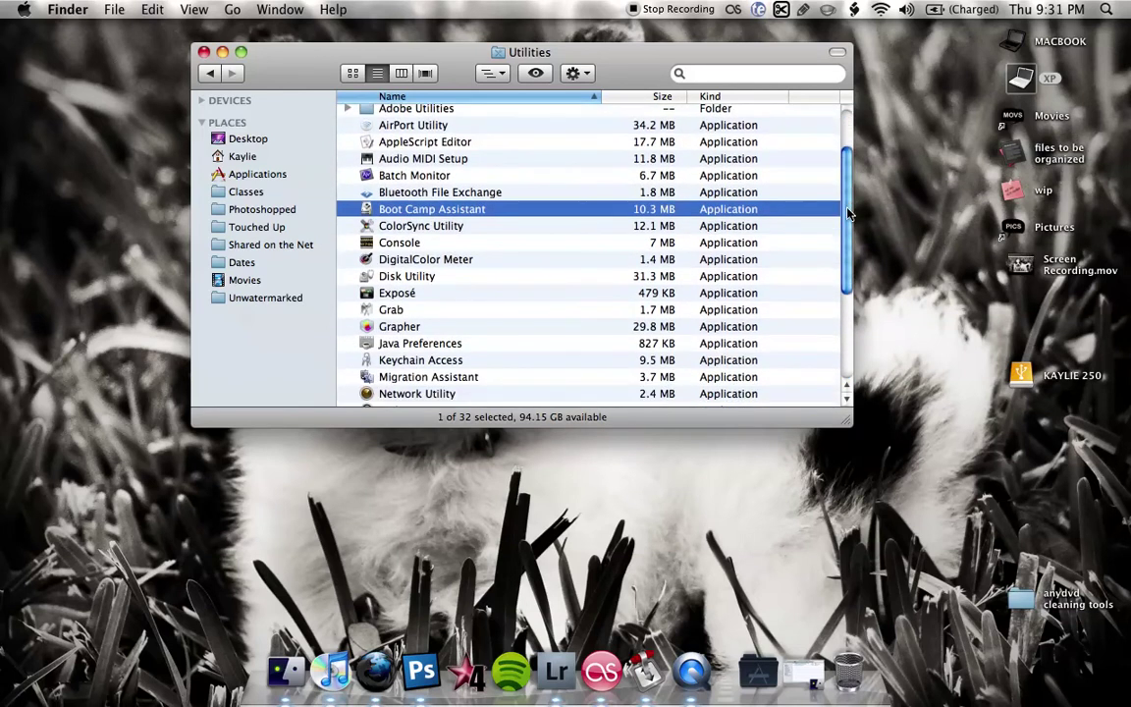
mouse_move(615, 61)
mouse_down()
mouse_move(606, 194)
mouse_move(612, 93)
mouse_up()
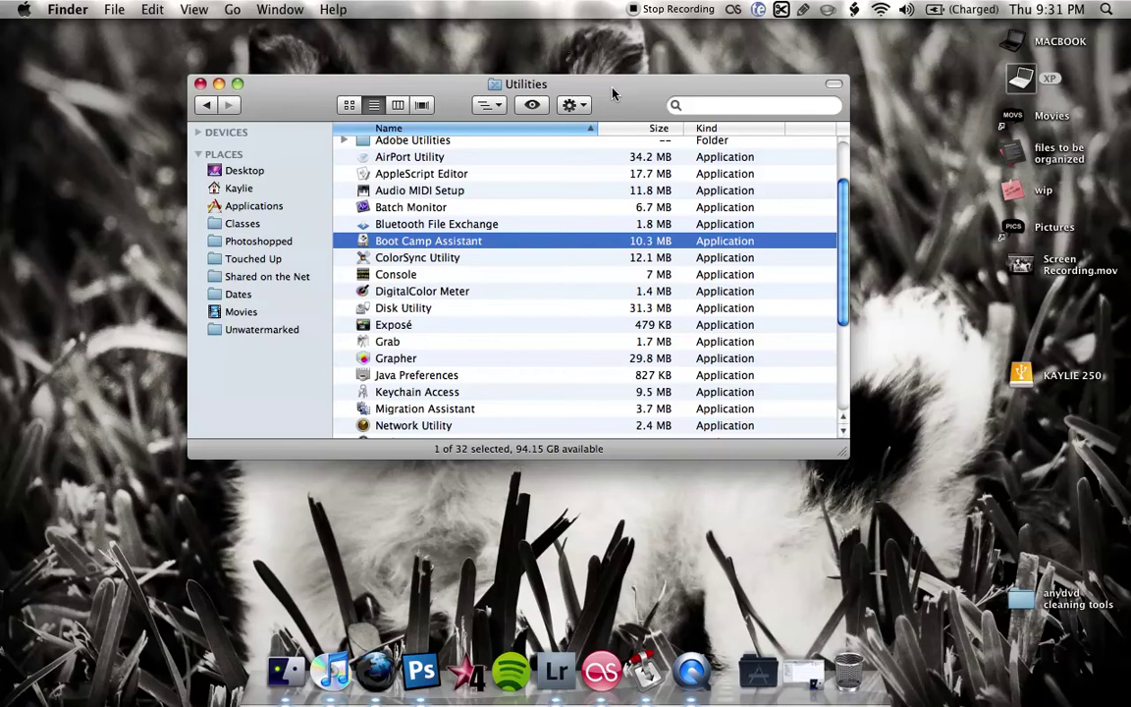
drag(612, 93, 624, 110)
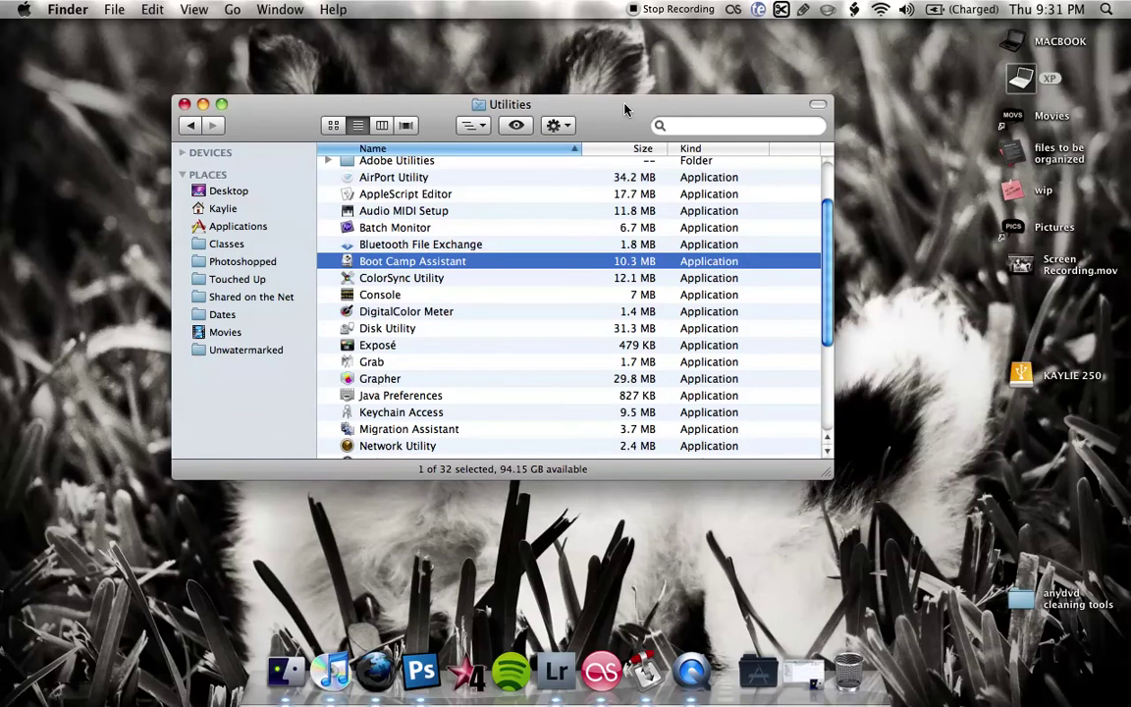
scroll(744, 163, up, 4)
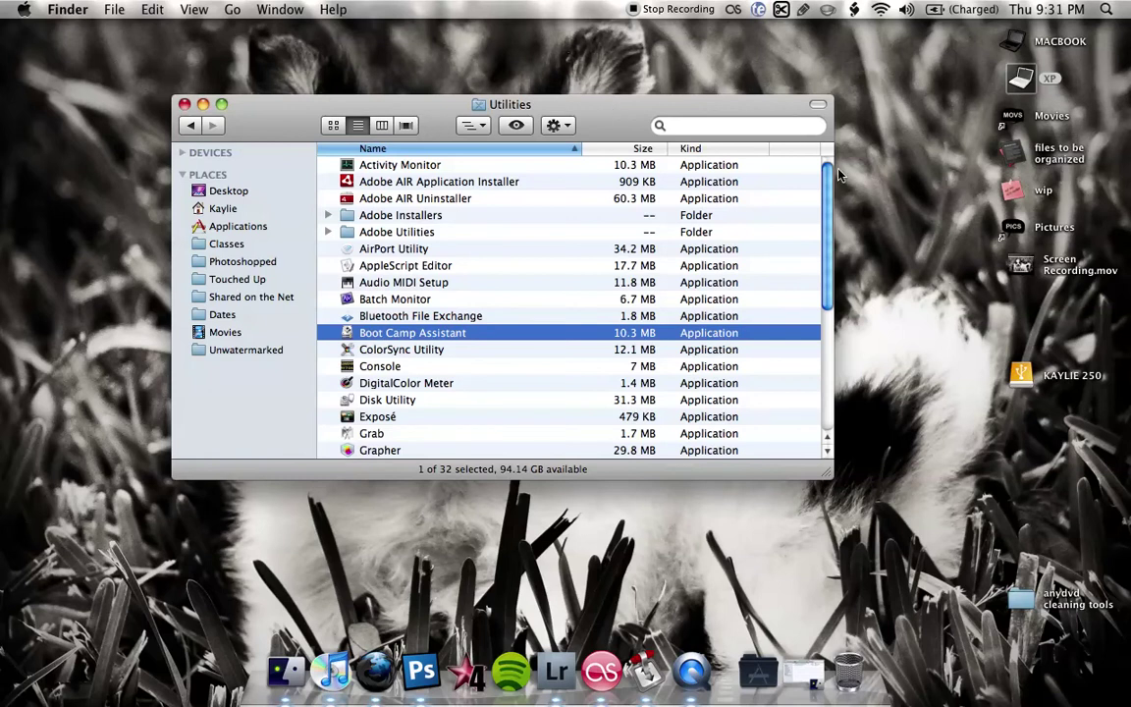
mouse_move(827, 197)
mouse_down()
mouse_move(823, 297)
mouse_move(823, 207)
mouse_move(826, 290)
mouse_move(840, 160)
mouse_move(817, 358)
mouse_move(842, 187)
mouse_up()
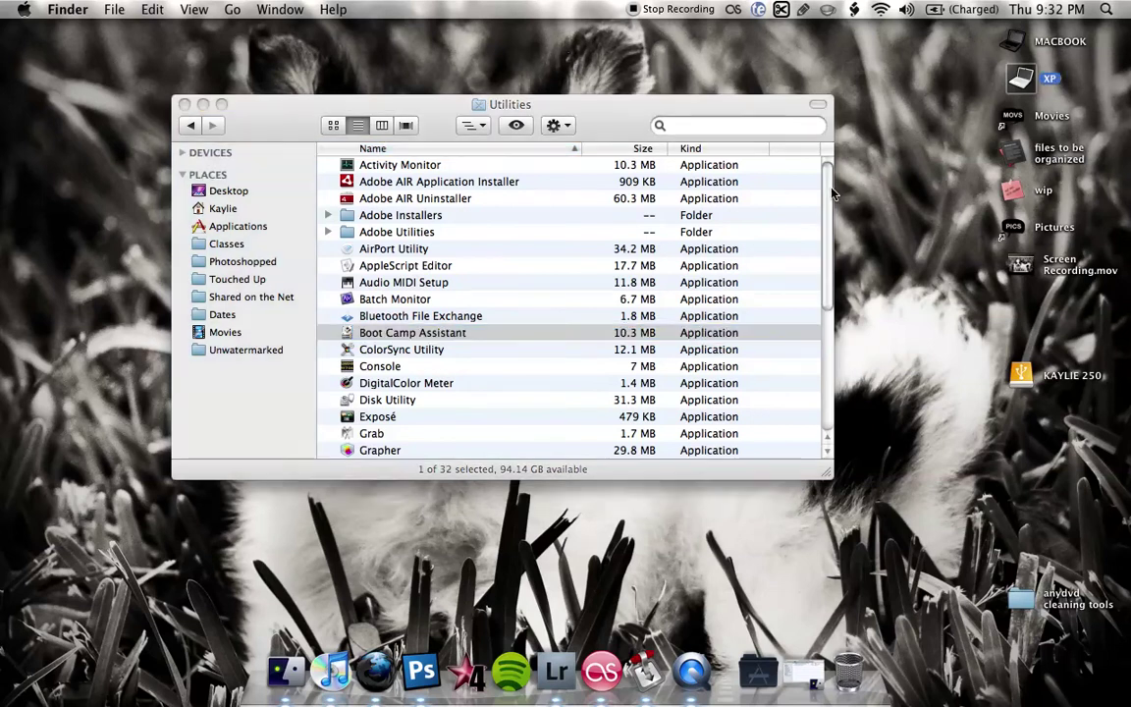
drag(827, 196, 827, 243)
scroll(734, 298, down, 4)
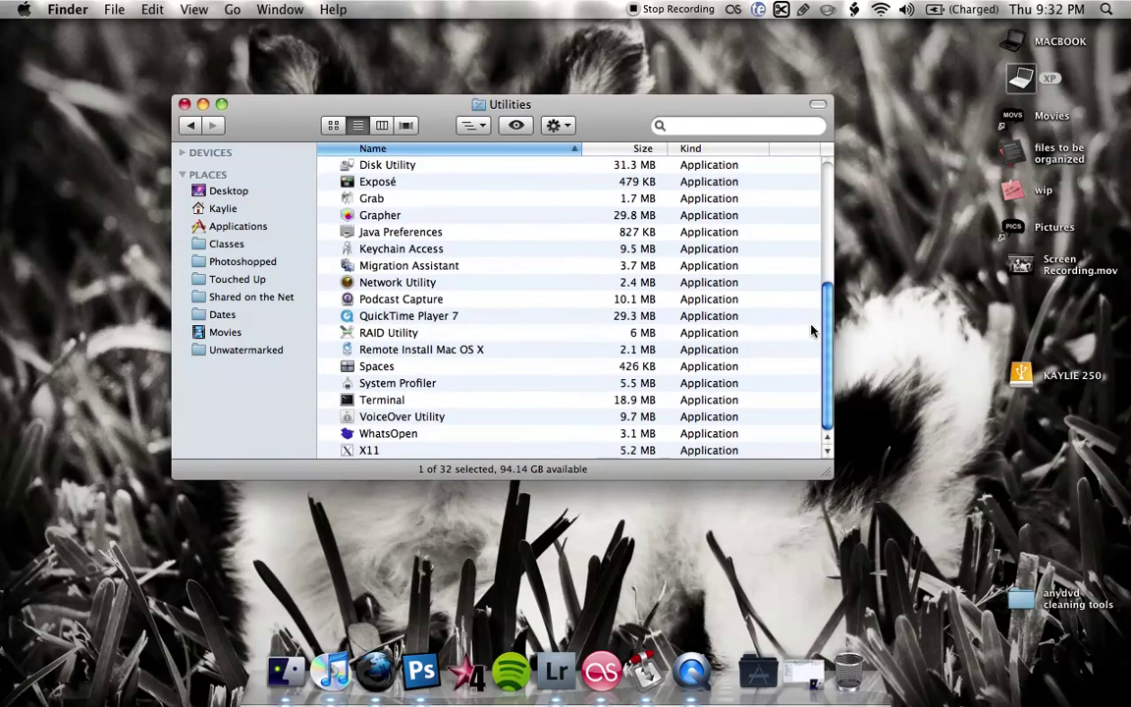
scroll(750, 235, up, 3)
scroll(736, 161, up, 4)
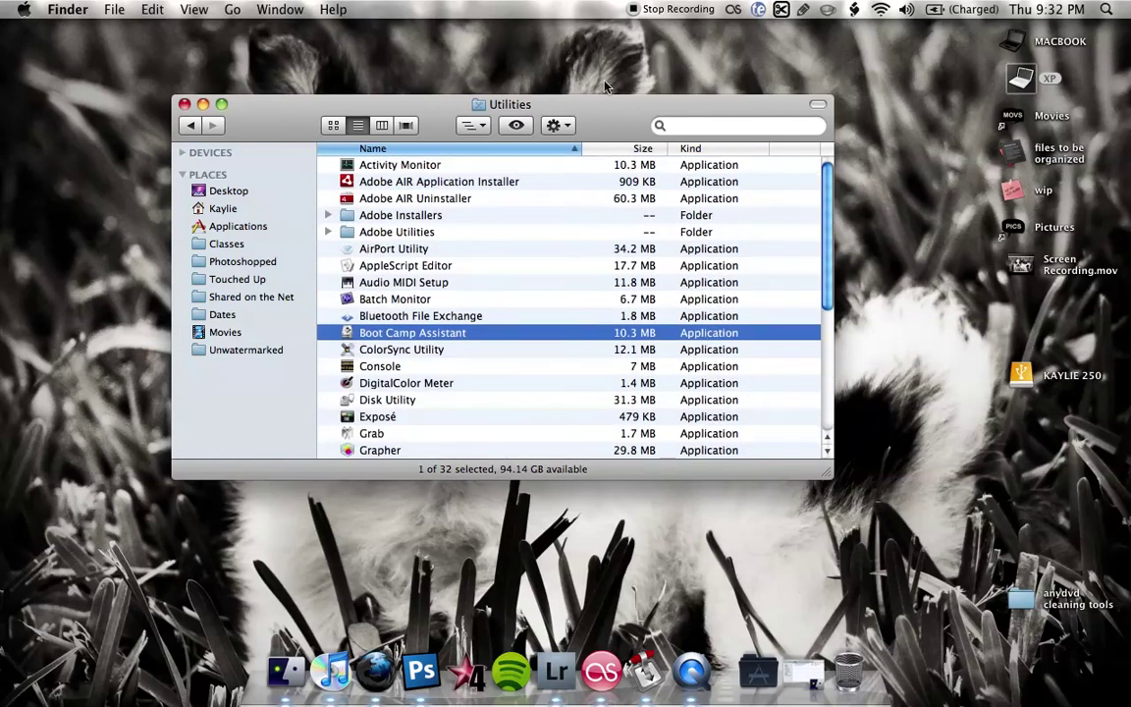